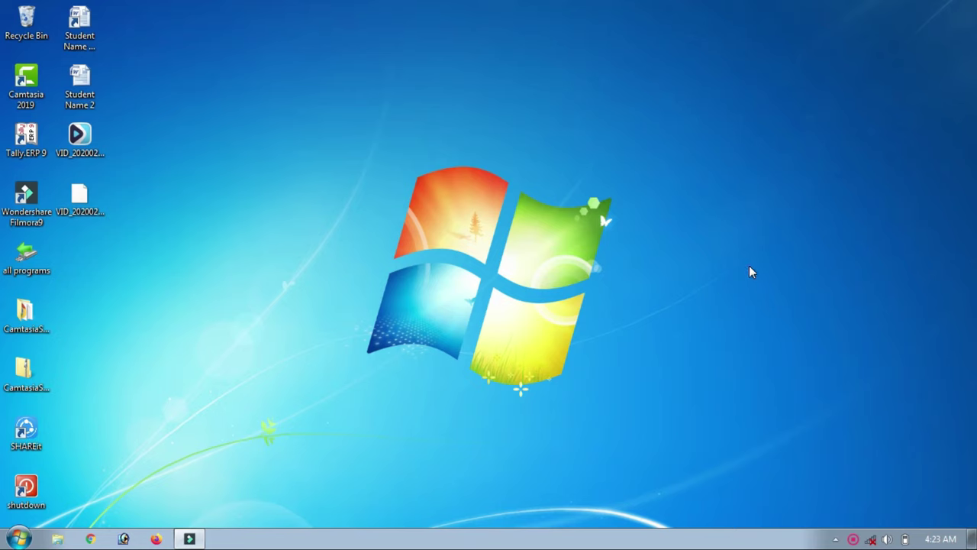
Add the Calendar gadget to the desktop from the gadget gallery and close the gallery
right_click(753, 163)
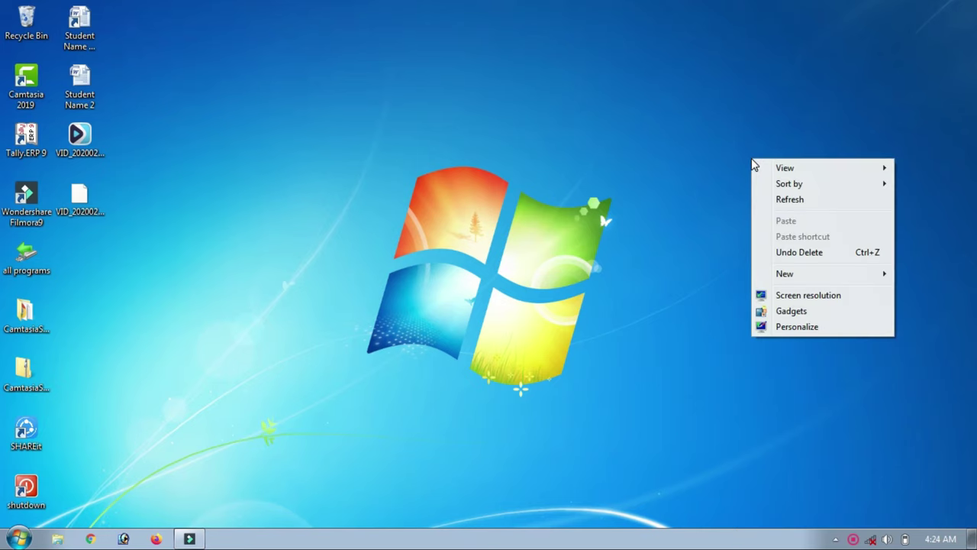
left_click(806, 313)
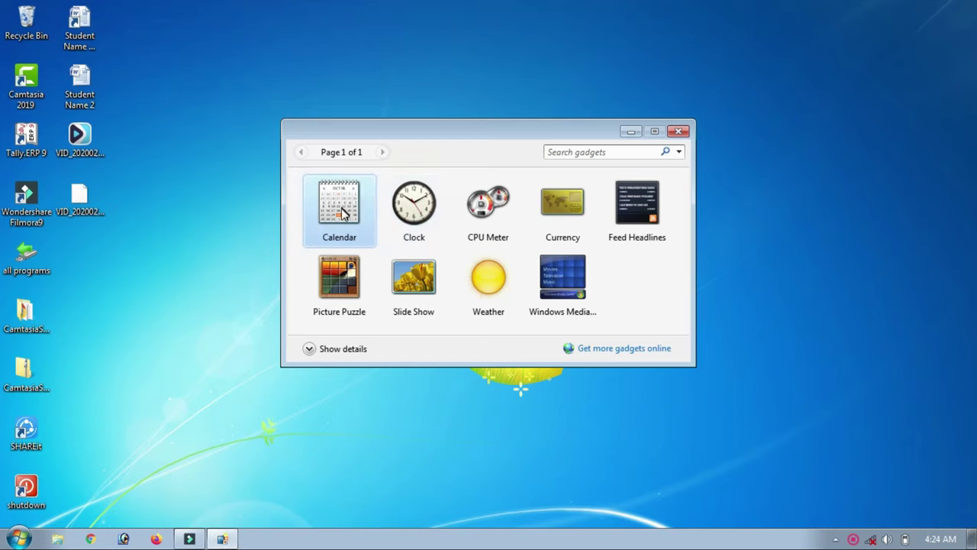
left_click_drag(341, 213, 456, 64)
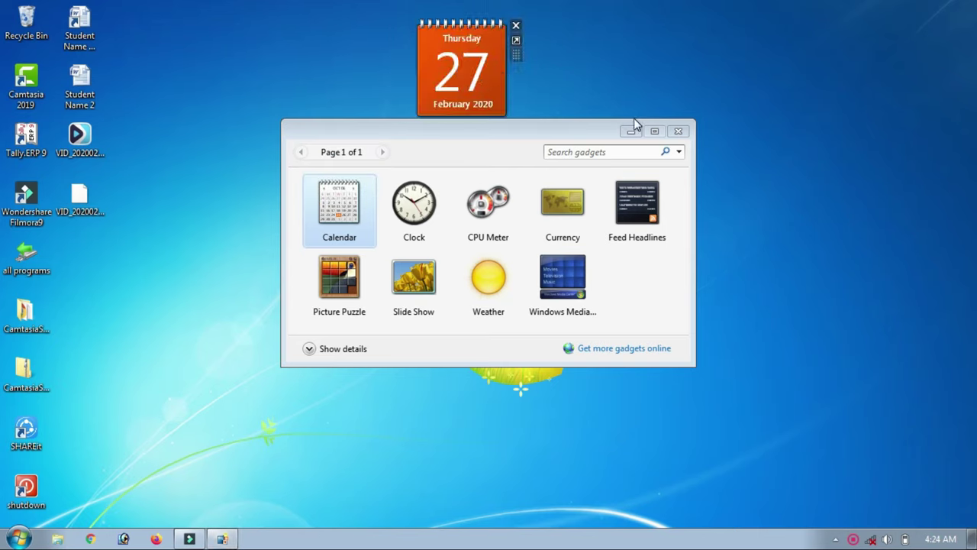
left_click(676, 132)
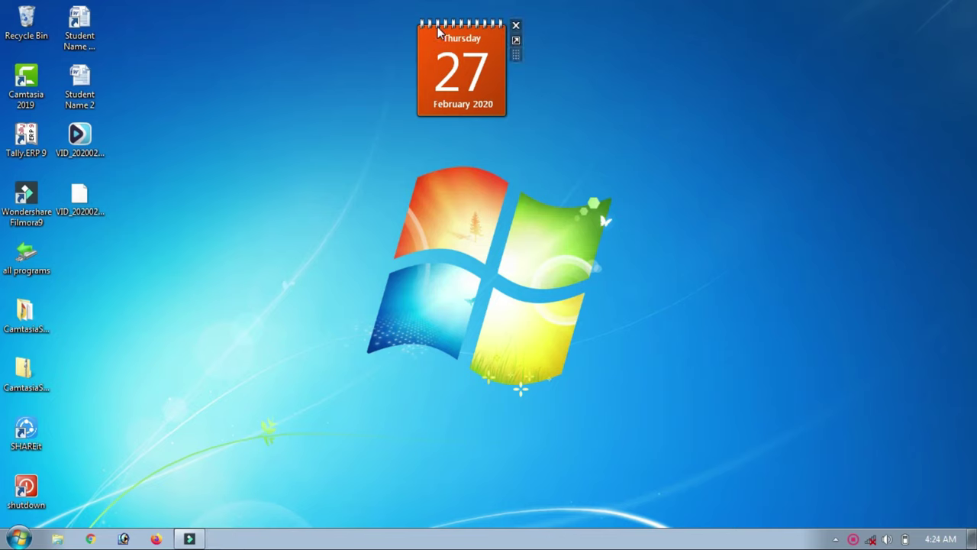
Move the Calendar gadget near the desktop's right edge and remove it from the desktop
left_click_drag(518, 61, 926, 155)
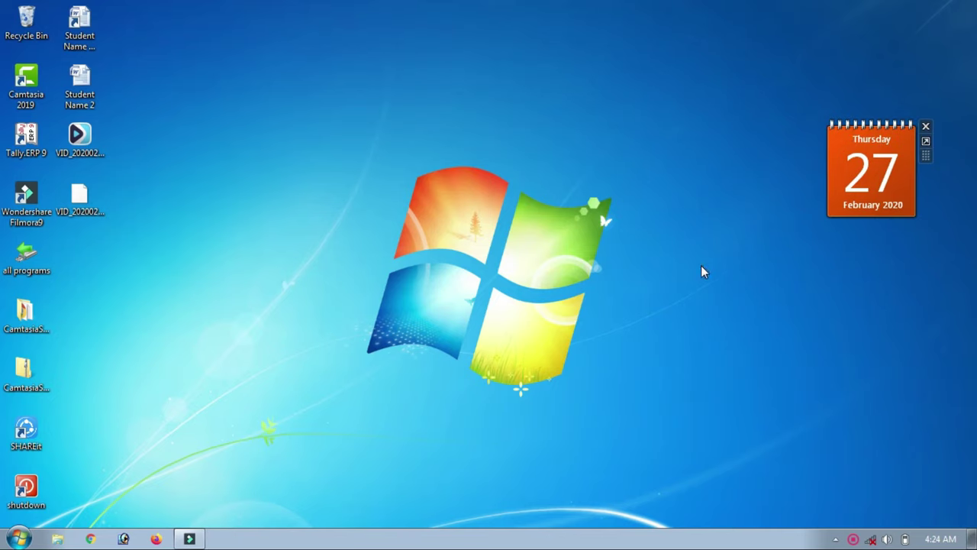
left_click(927, 127)
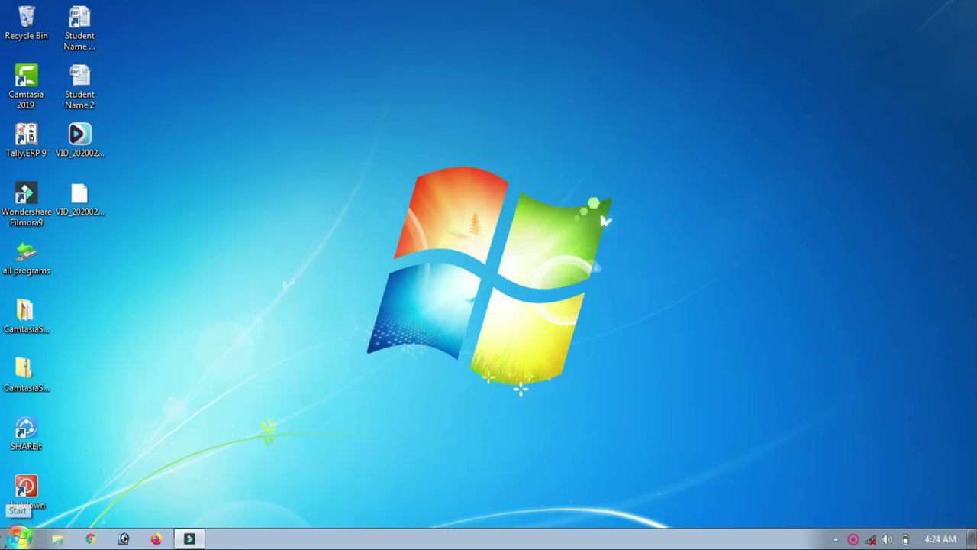
Look through the Start menu's program and system shortcuts and its list of all installed programs
left_click(20, 538)
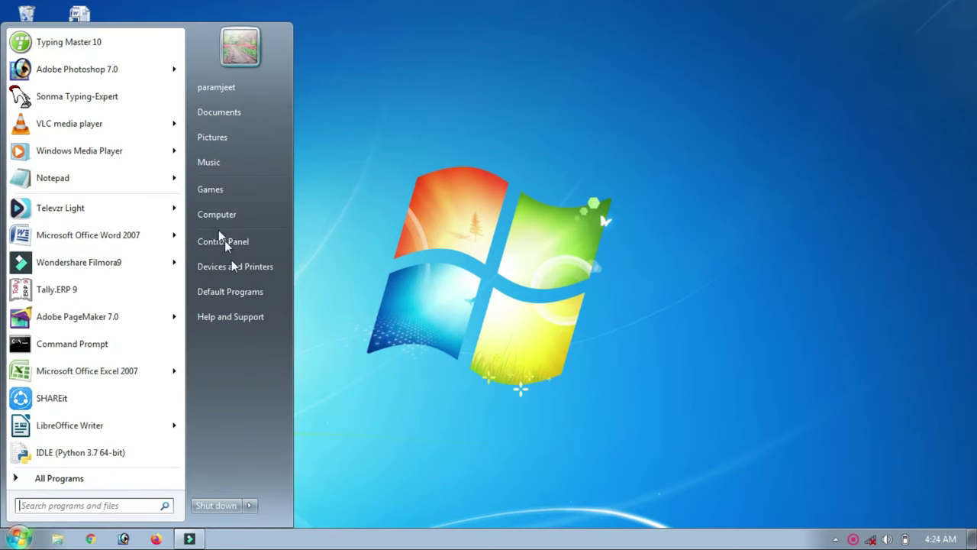
left_click(320, 278)
left_click(23, 539)
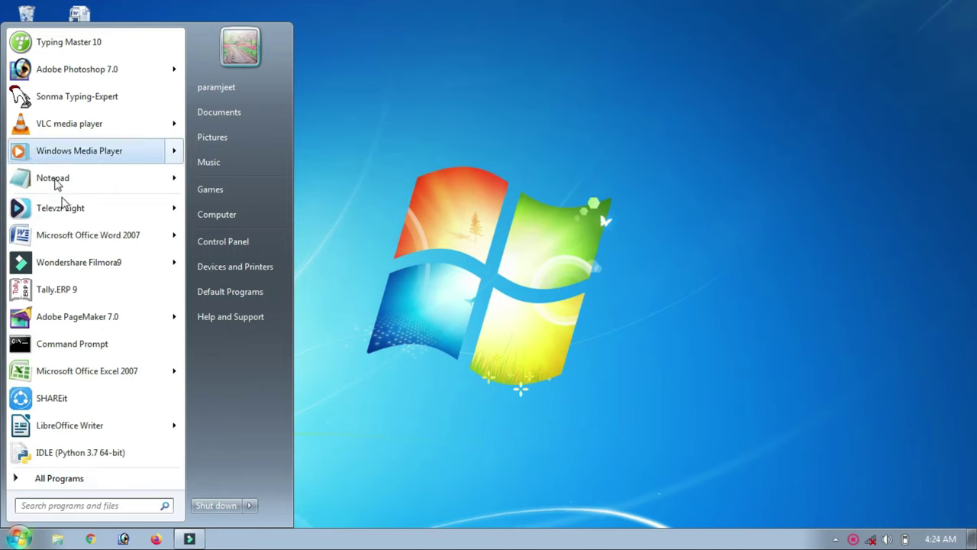
left_click(66, 478)
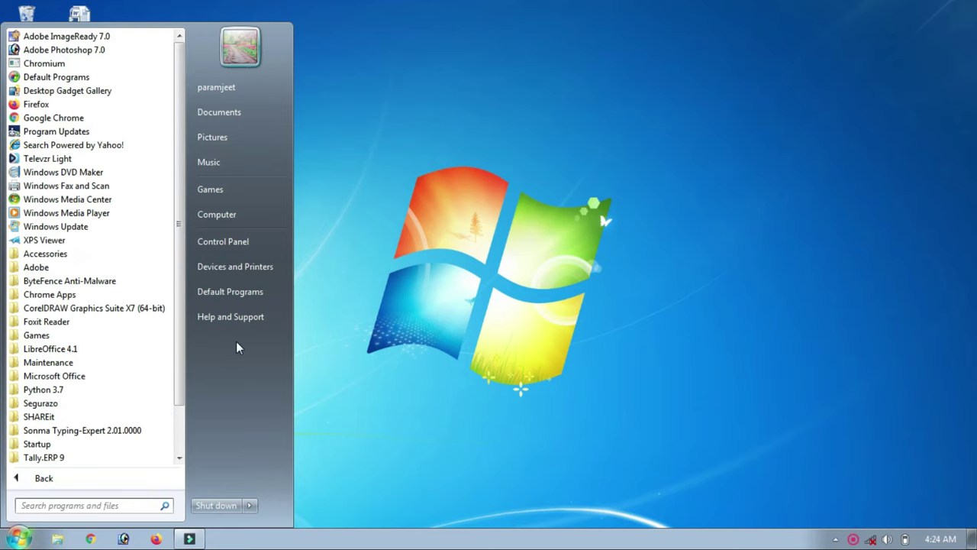
left_click(326, 364)
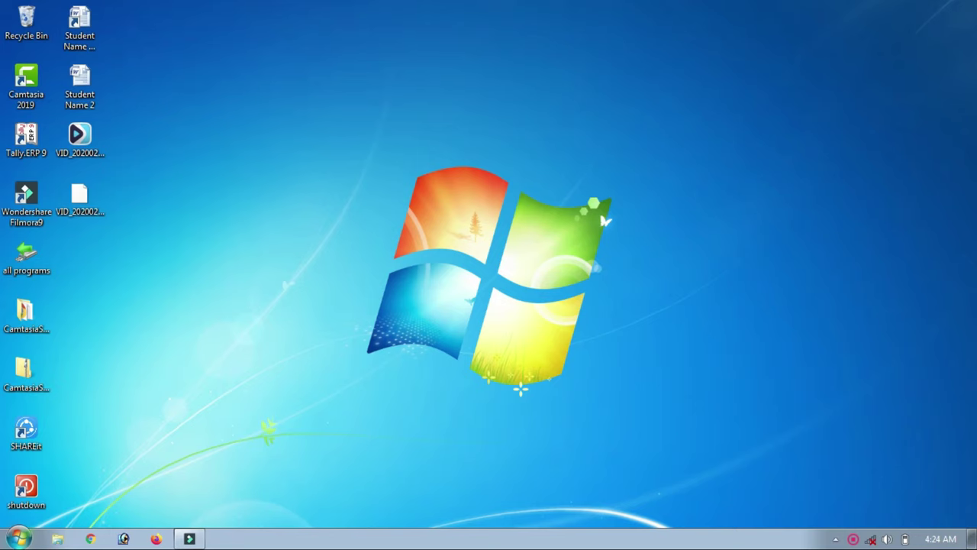
Review the Start menu again, including the recent files listed for Microsoft Office Excel 2007
left_click(20, 543)
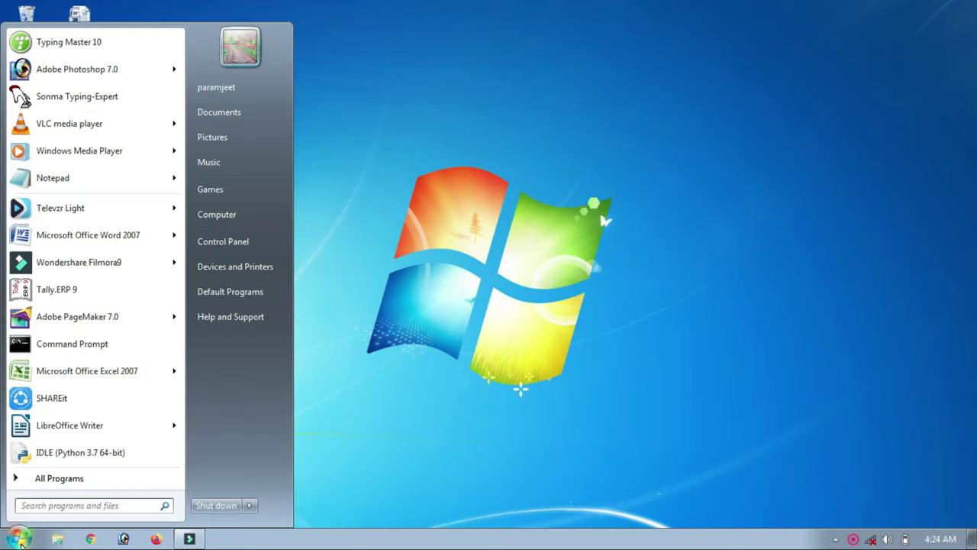
left_click(489, 370)
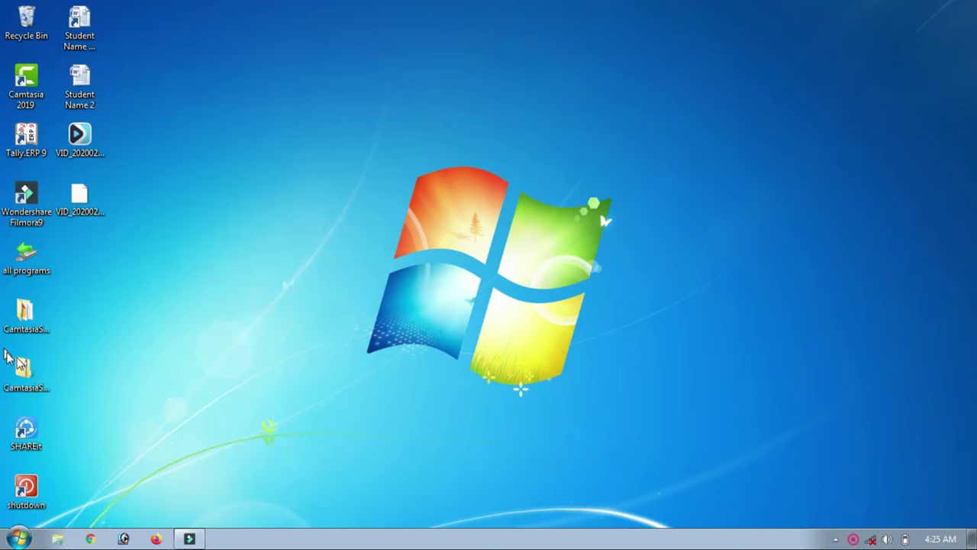
left_click(19, 539)
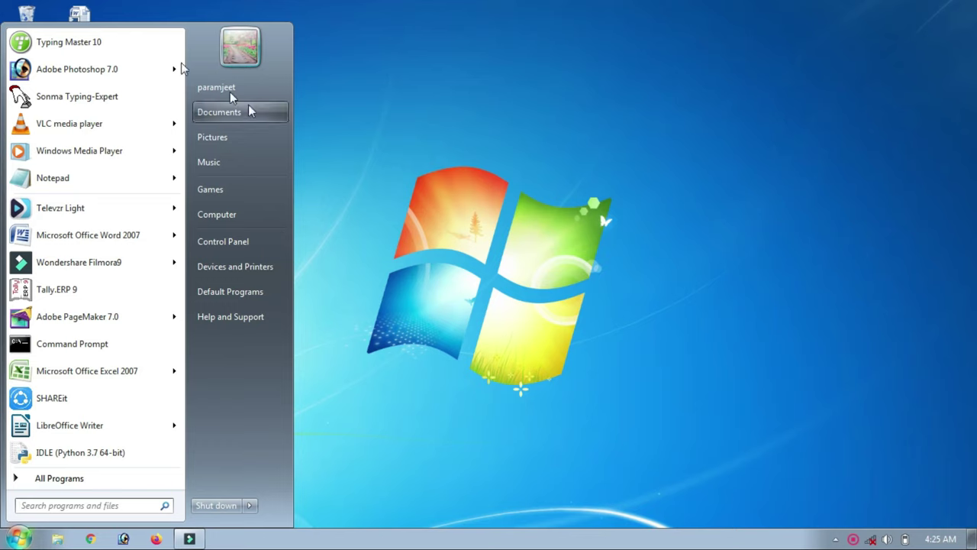
mouse_move(74, 371)
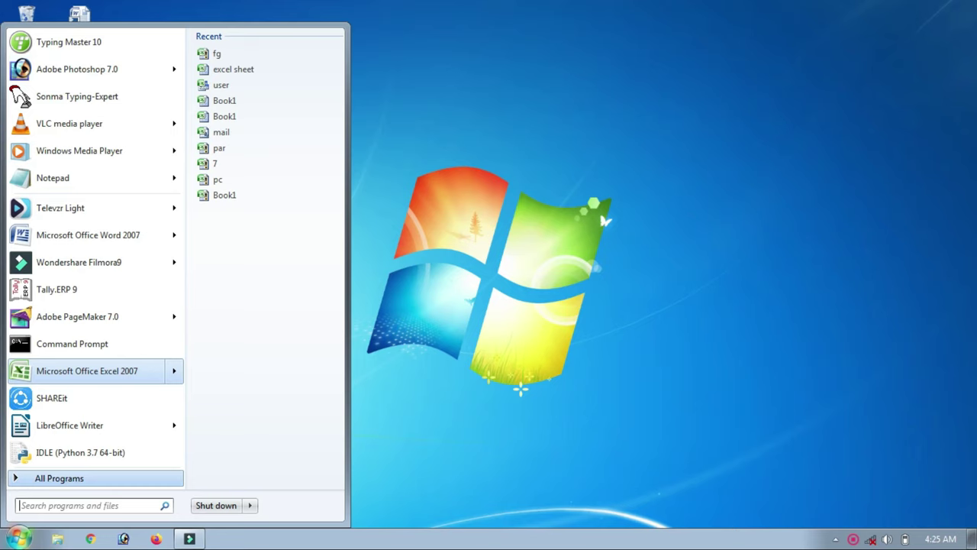
left_click(363, 342)
Create a desktop shortcut for Microsoft Office Word 2007 from the Start menu entry and delete that shortcut again
left_click(17, 539)
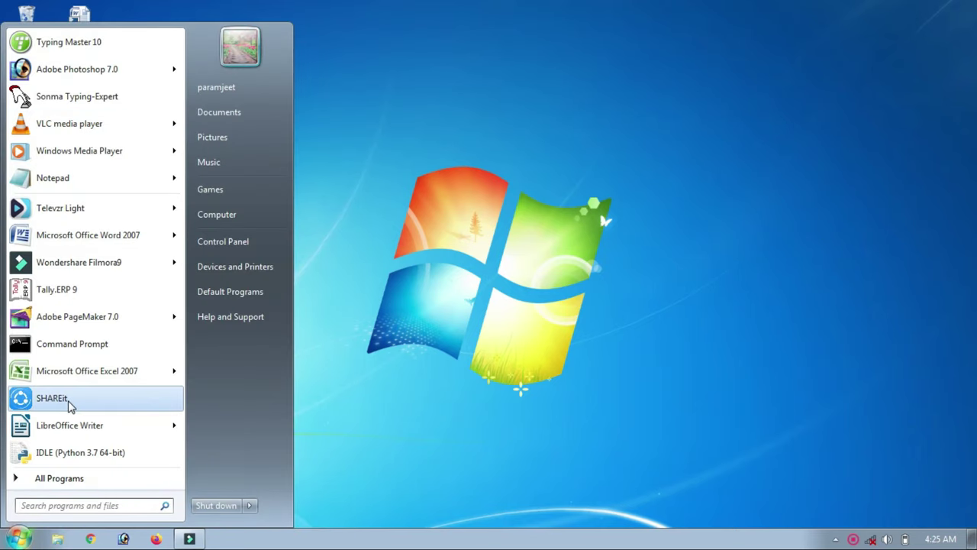
mouse_move(68, 236)
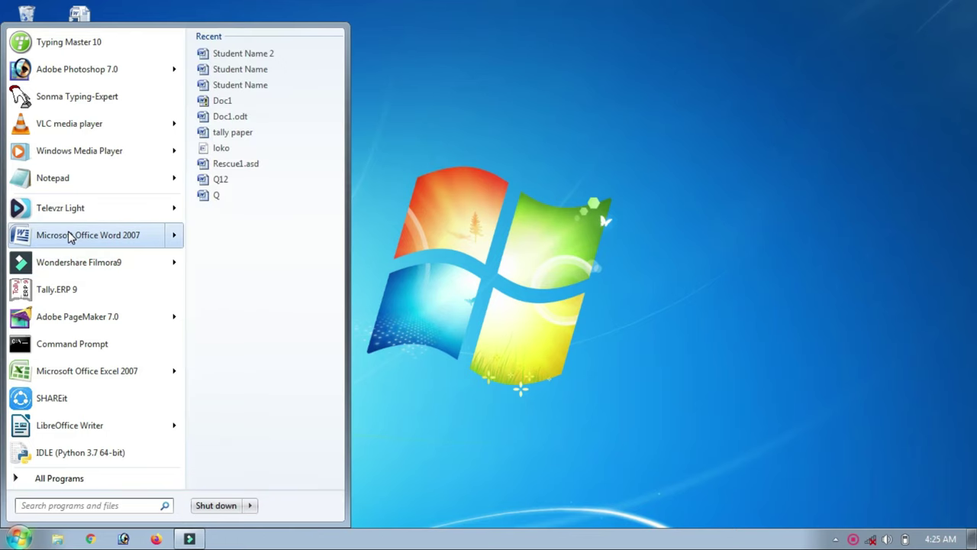
left_click_drag(68, 235, 584, 244)
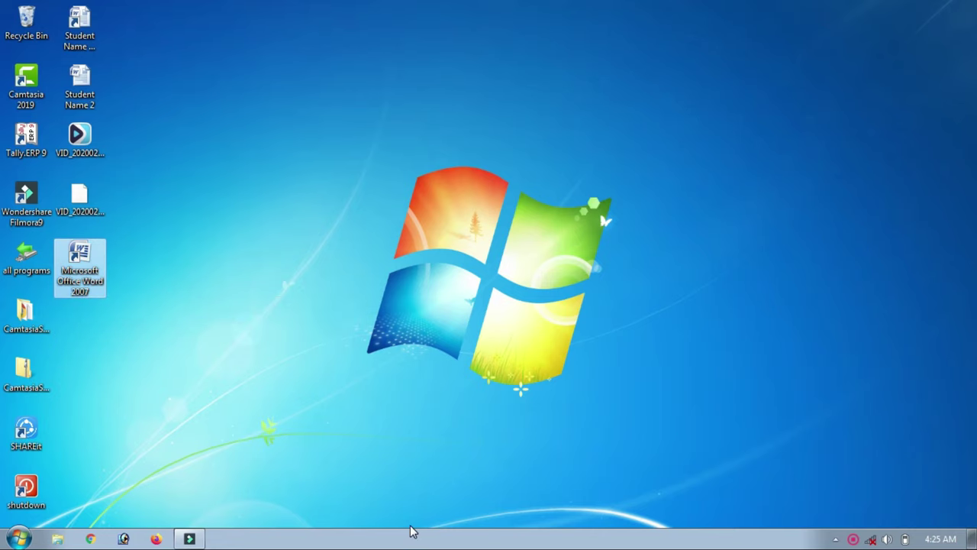
key("Delete")
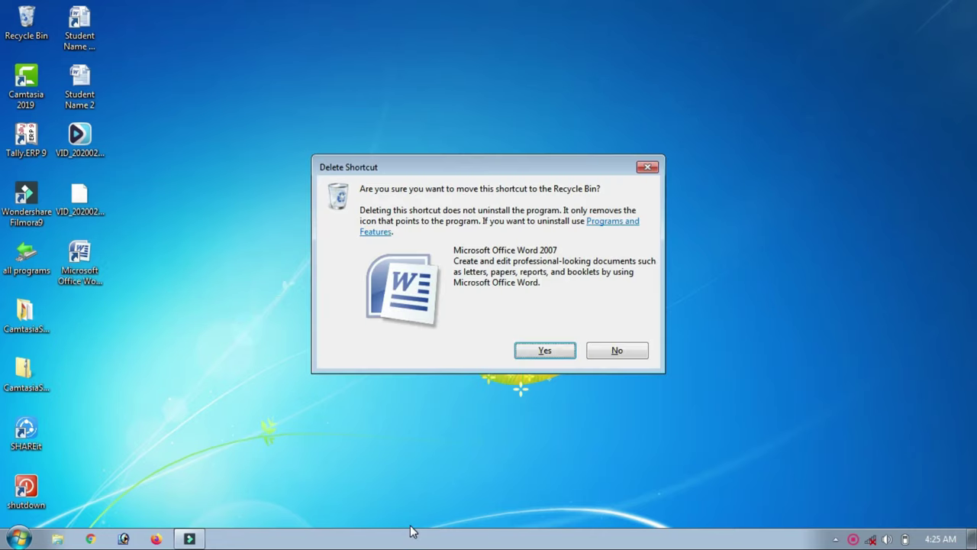
key("Return")
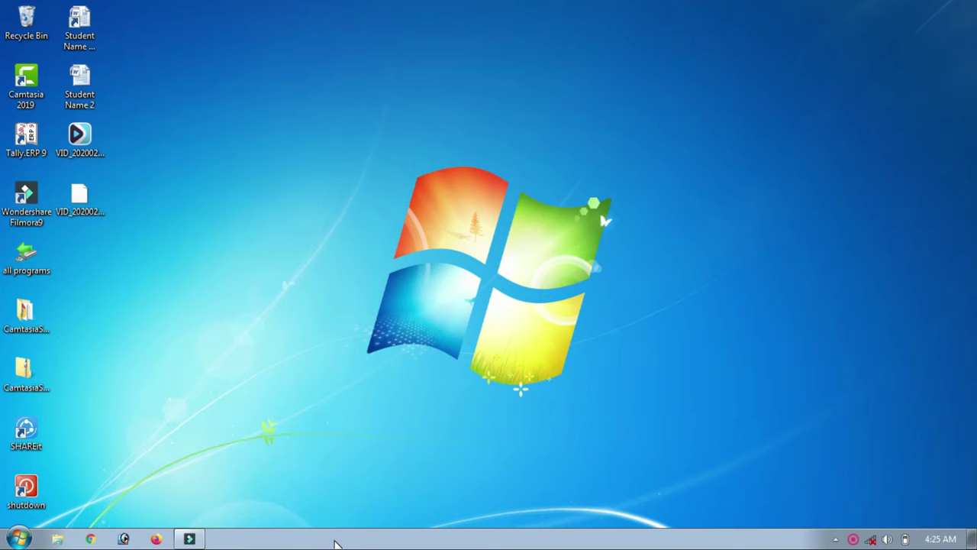
Open Notepad to see how a running program appears on the taskbar, and close it
left_click(15, 539)
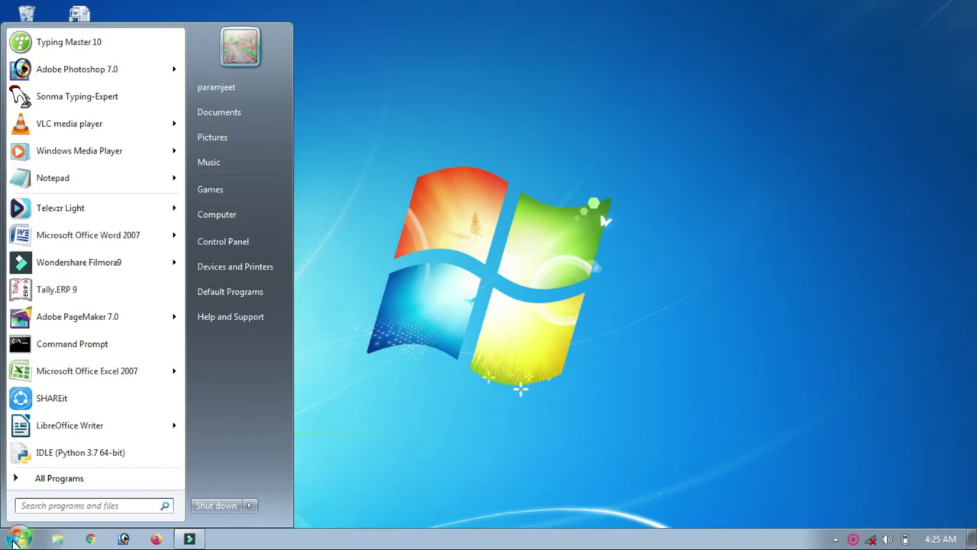
left_click(61, 181)
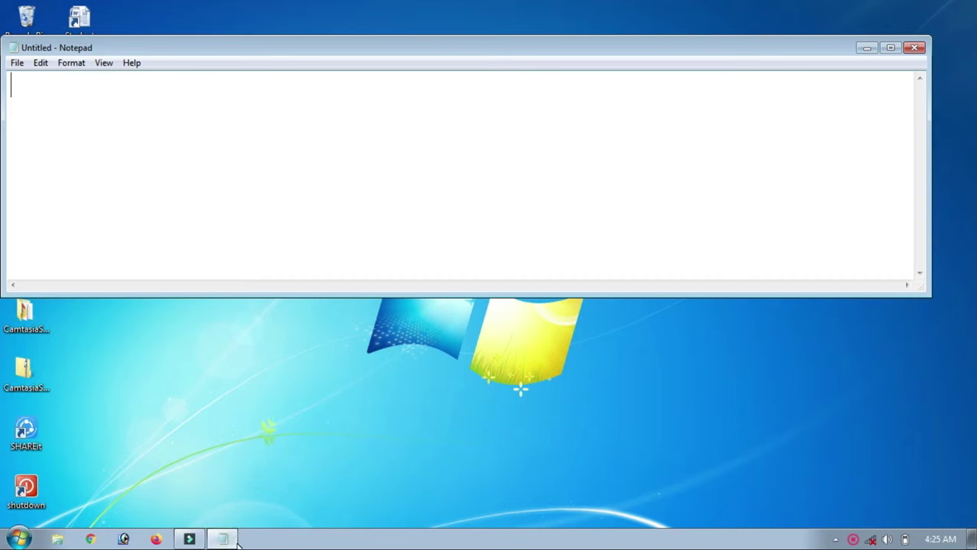
mouse_move(234, 541)
left_click(914, 47)
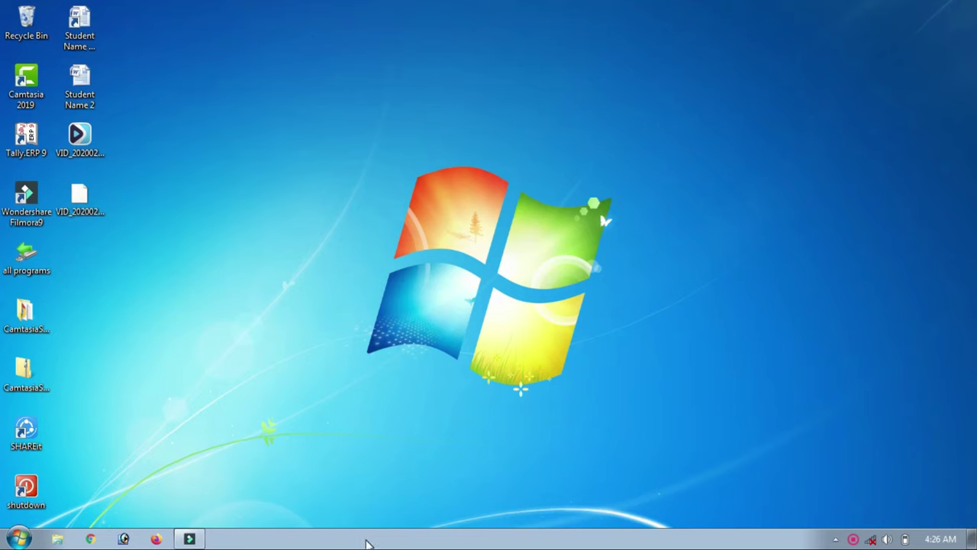
Unlock the taskbar and check its lock setting
right_click(436, 539)
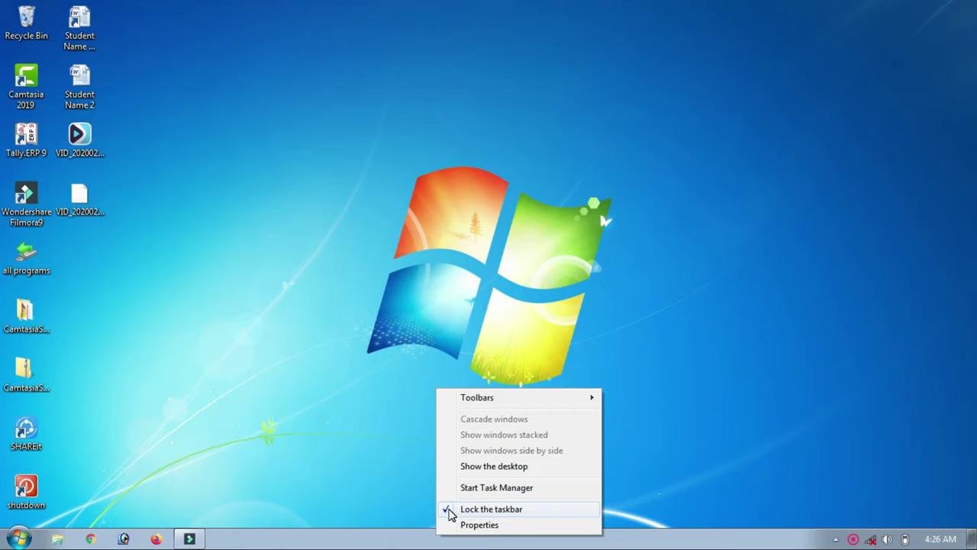
left_click(449, 512)
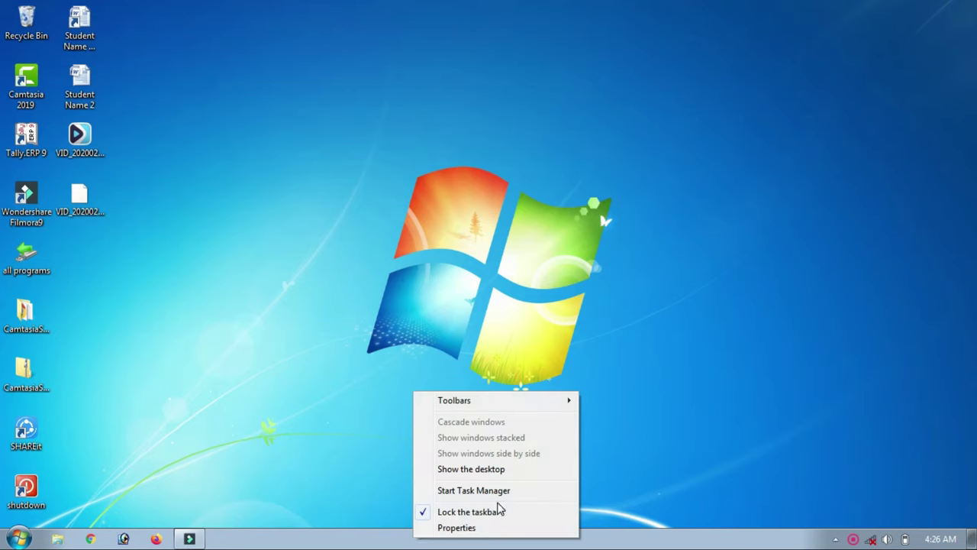
left_click(453, 511)
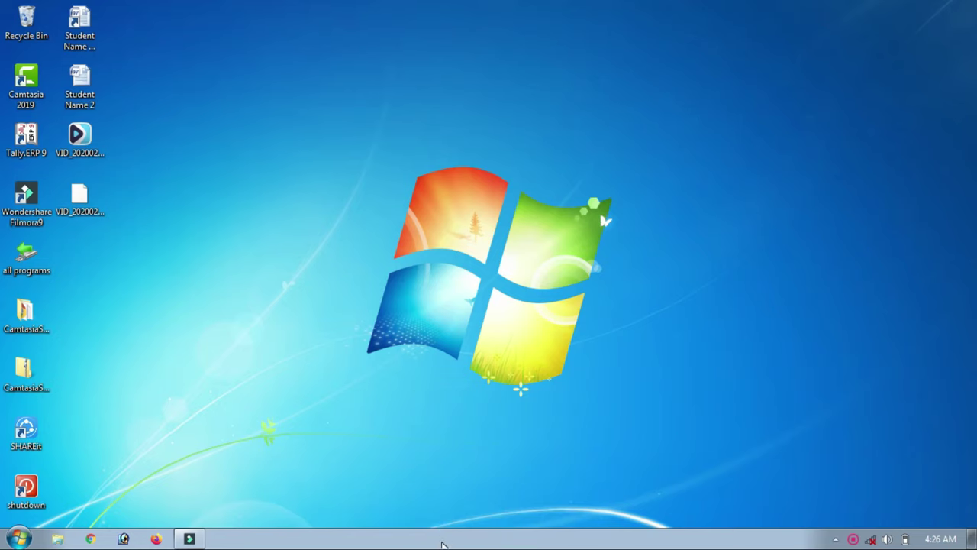
right_click(439, 540)
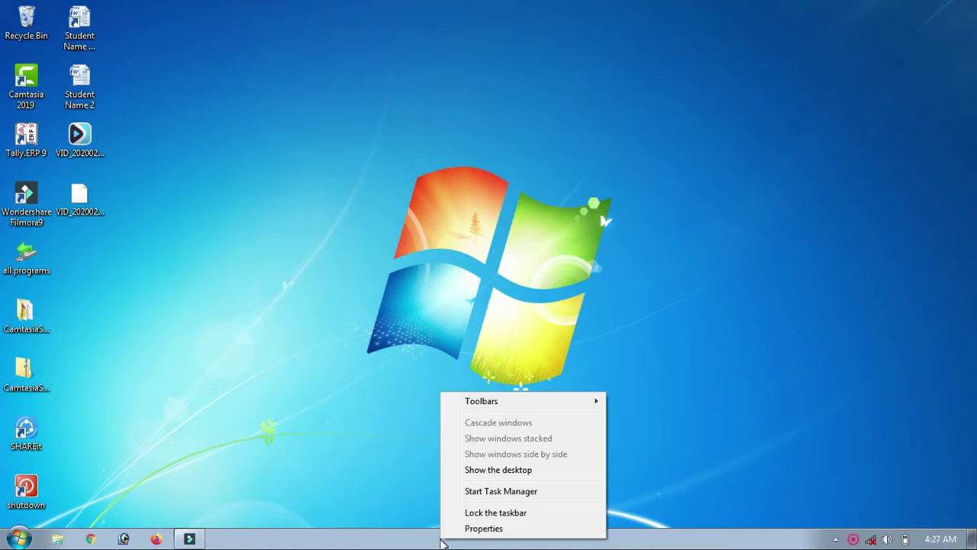
left_click(397, 540)
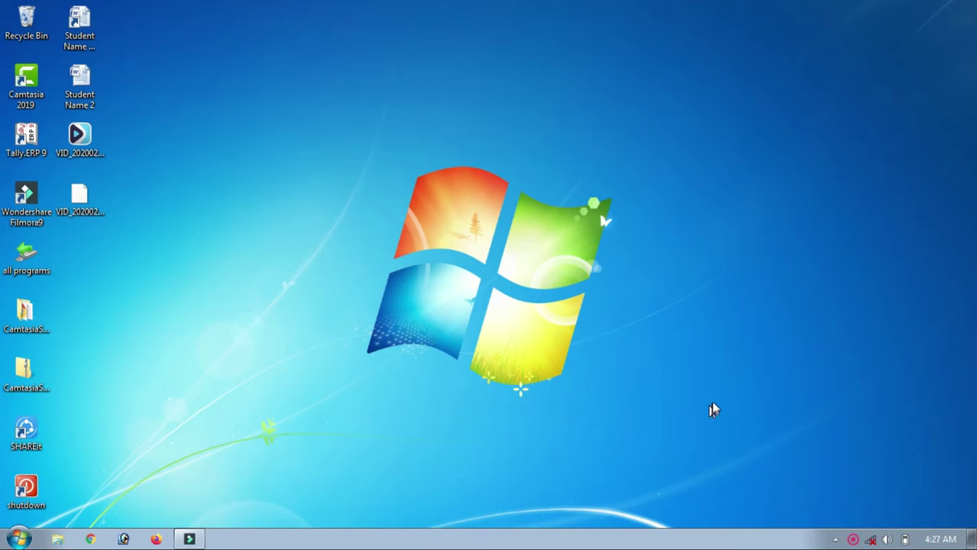
Dock the taskbar at the screen's right edge, its top edge and back at the bottom, and lock it there
left_click_drag(709, 403, 834, 313)
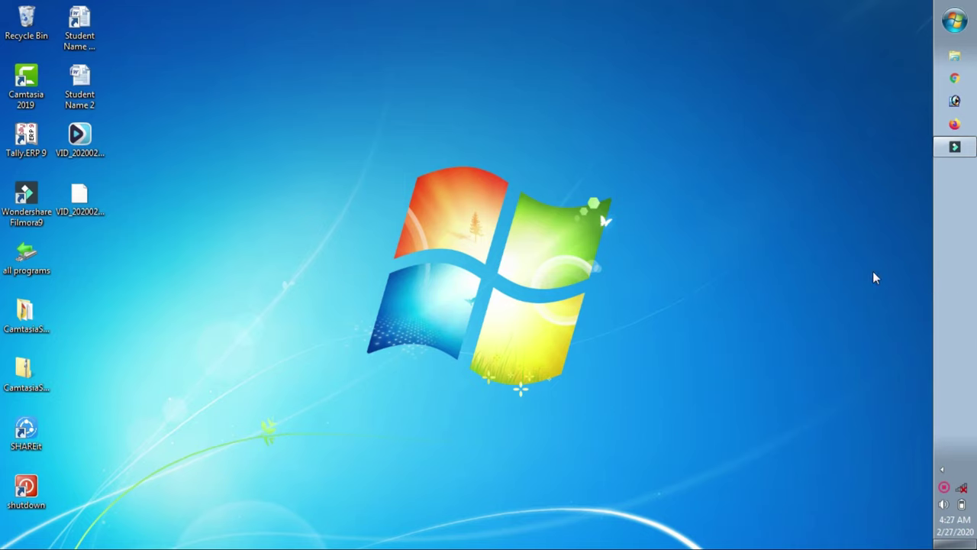
left_click_drag(874, 278, 665, 7)
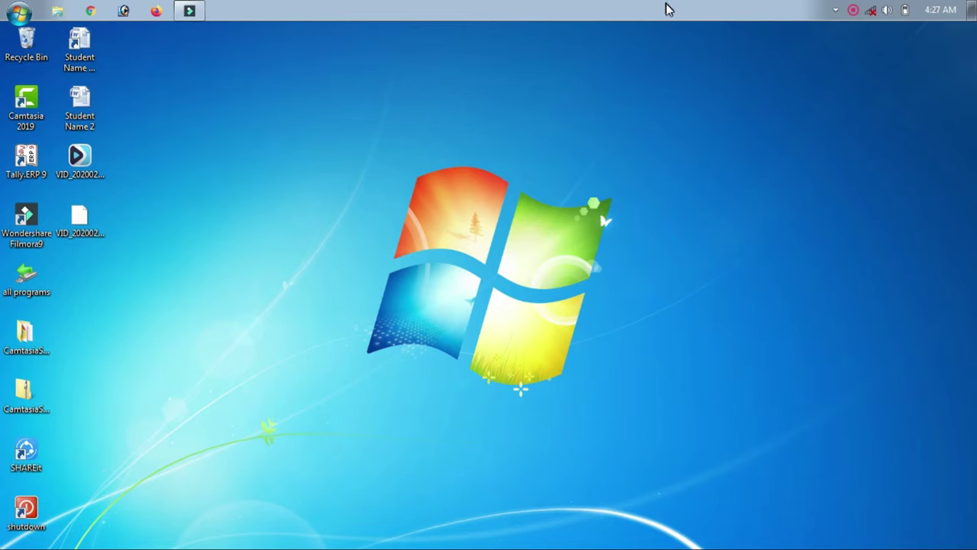
left_click_drag(666, 7, 581, 494)
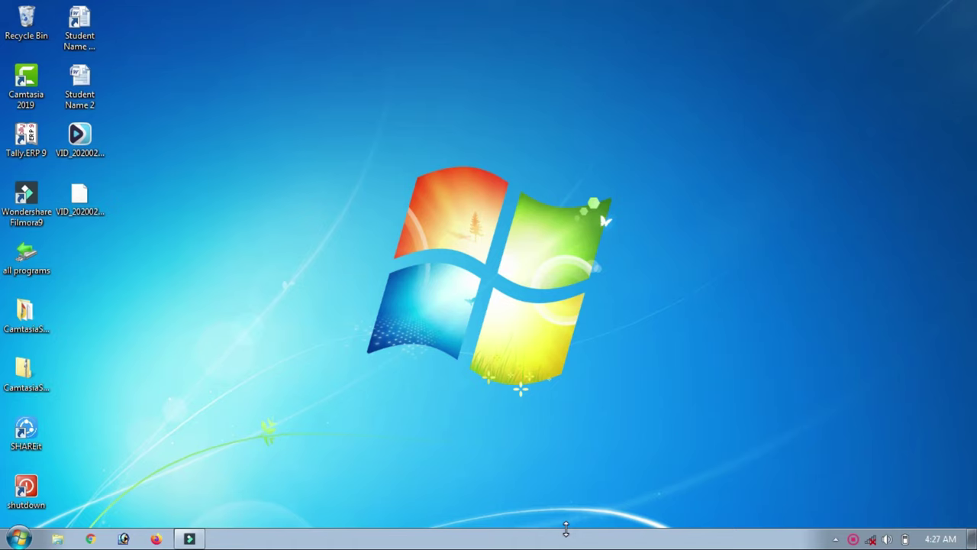
right_click(460, 538)
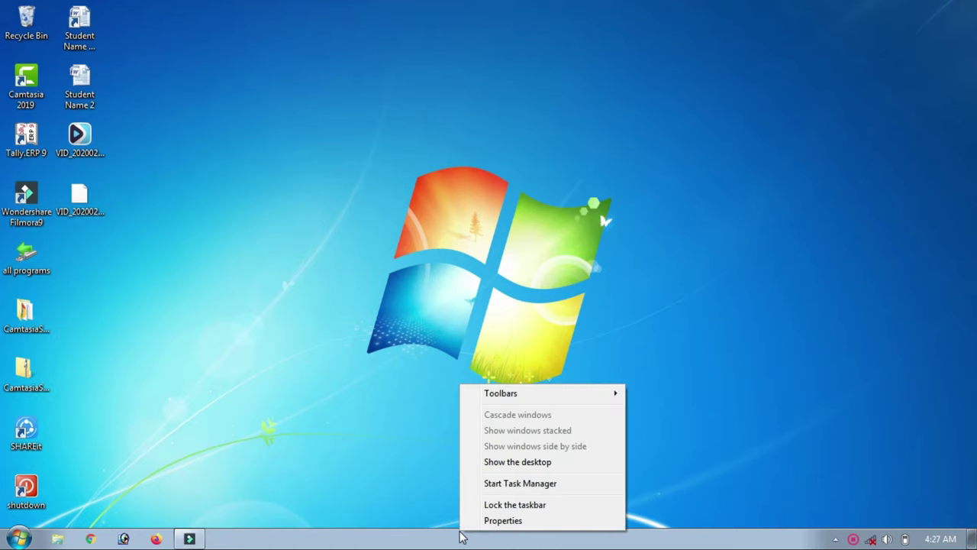
left_click(514, 507)
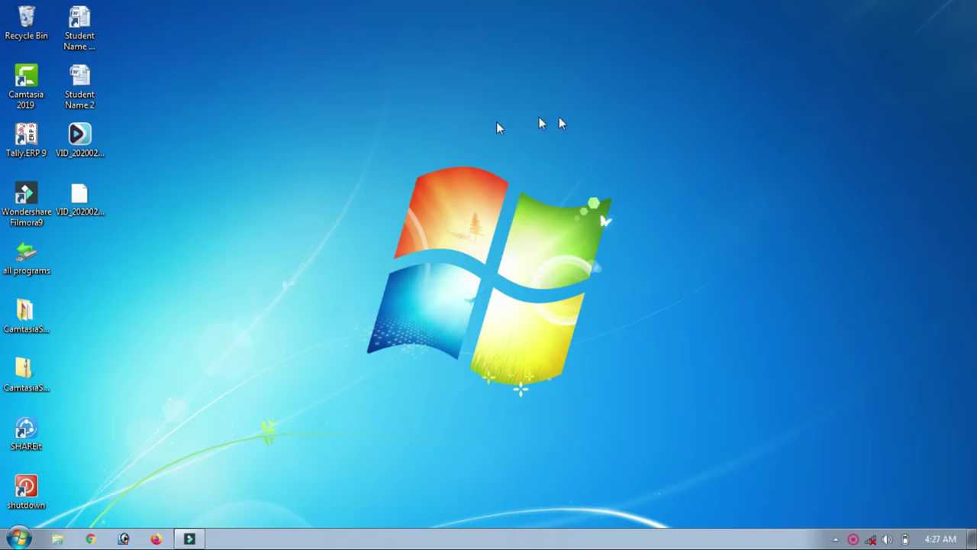
Change the desktop icon view to Large icons
left_click_drag(431, 166, 80, 344)
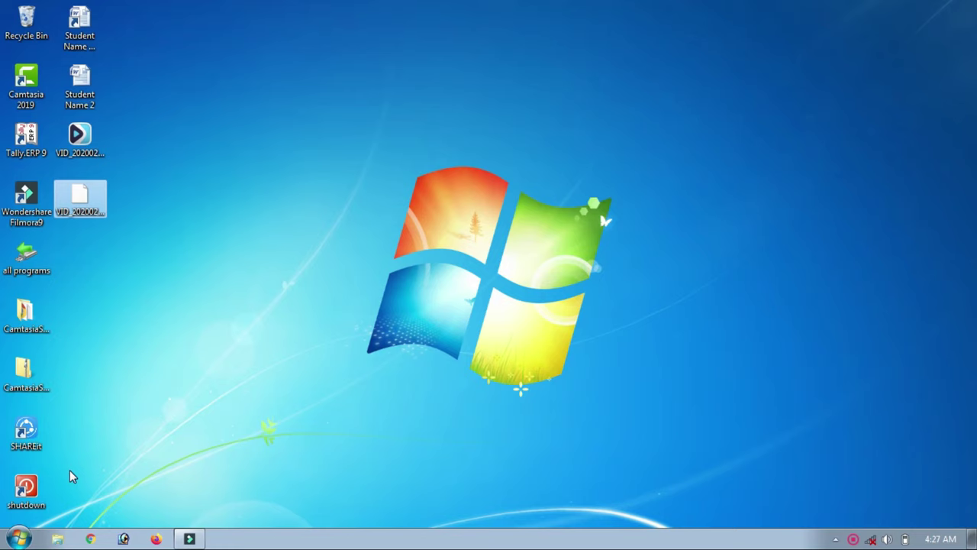
right_click(179, 138)
mouse_move(219, 147)
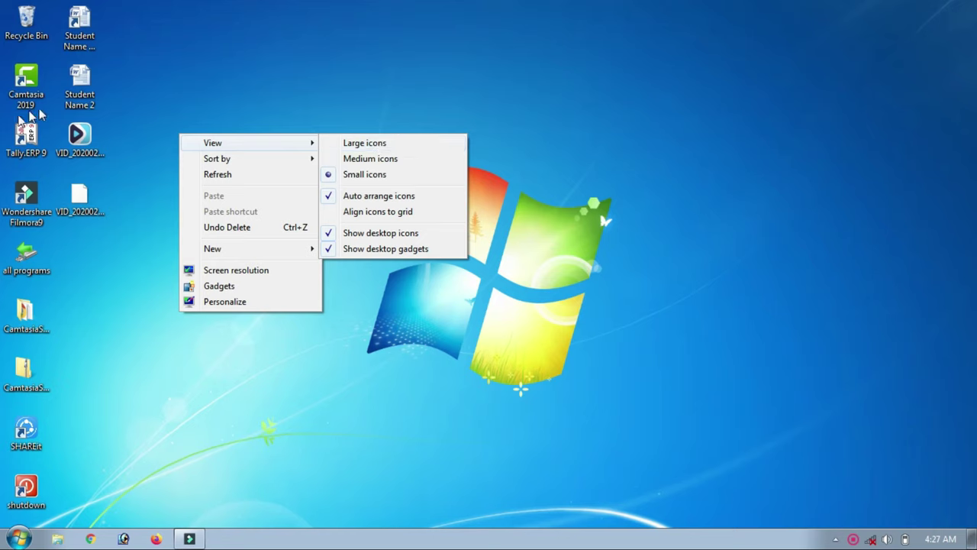
left_click(350, 147)
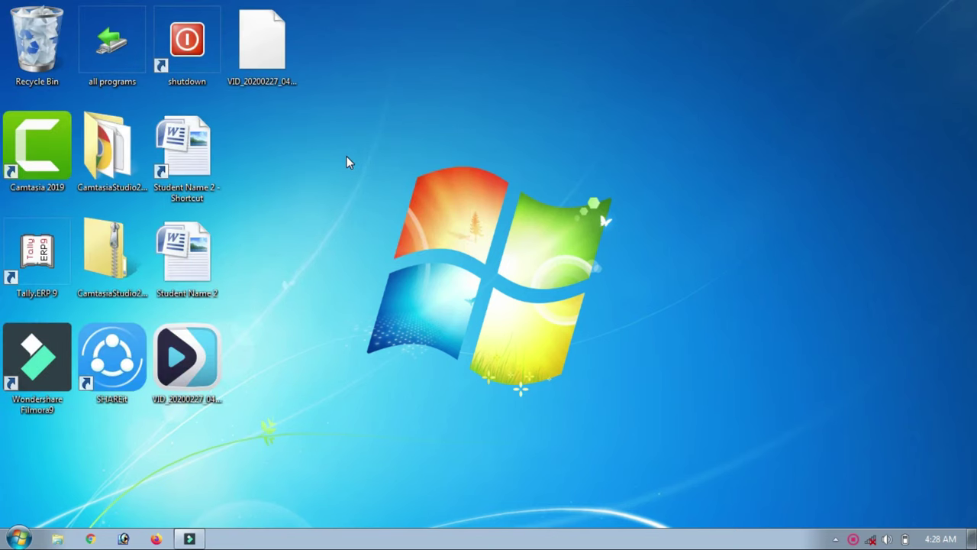
Change the desktop icon view to Medium icons and finally to Small icons
right_click(346, 156)
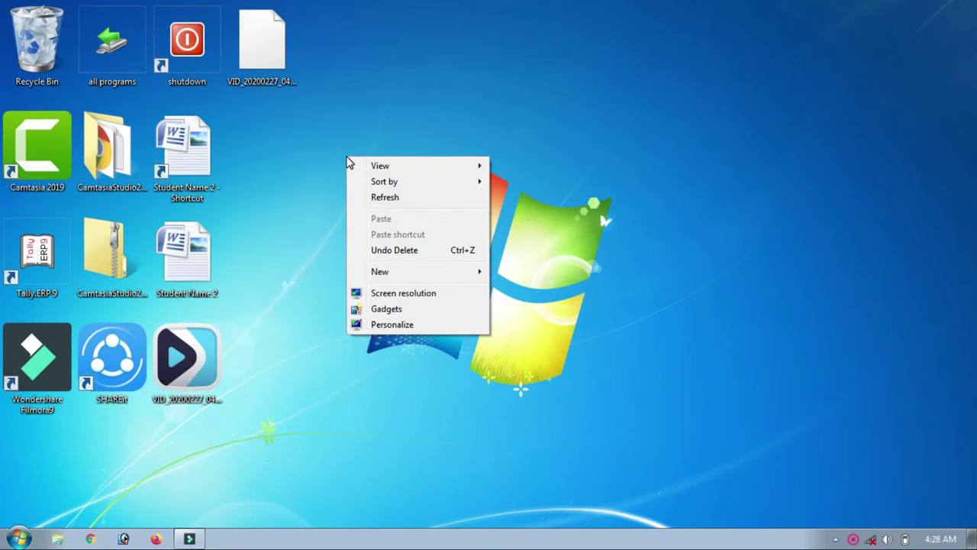
mouse_move(399, 169)
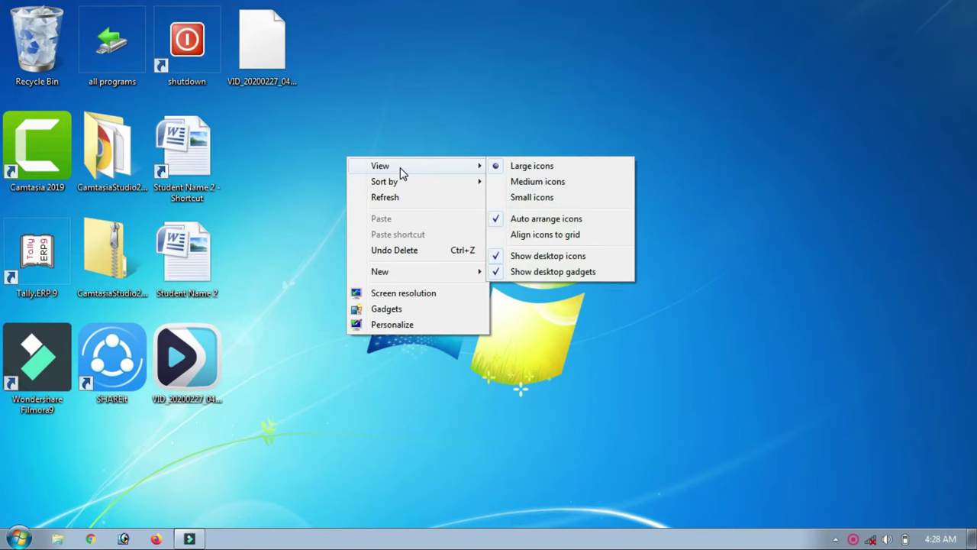
left_click(518, 186)
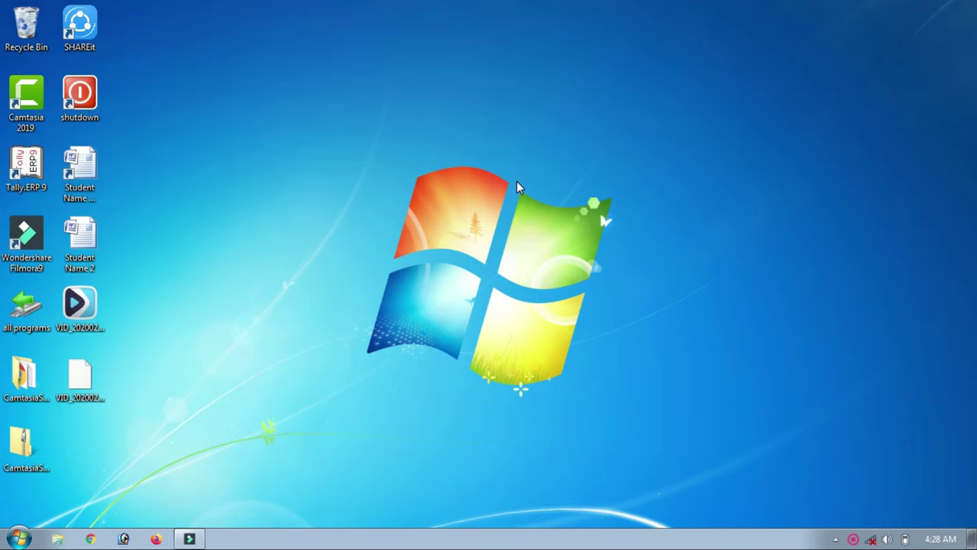
right_click(344, 77)
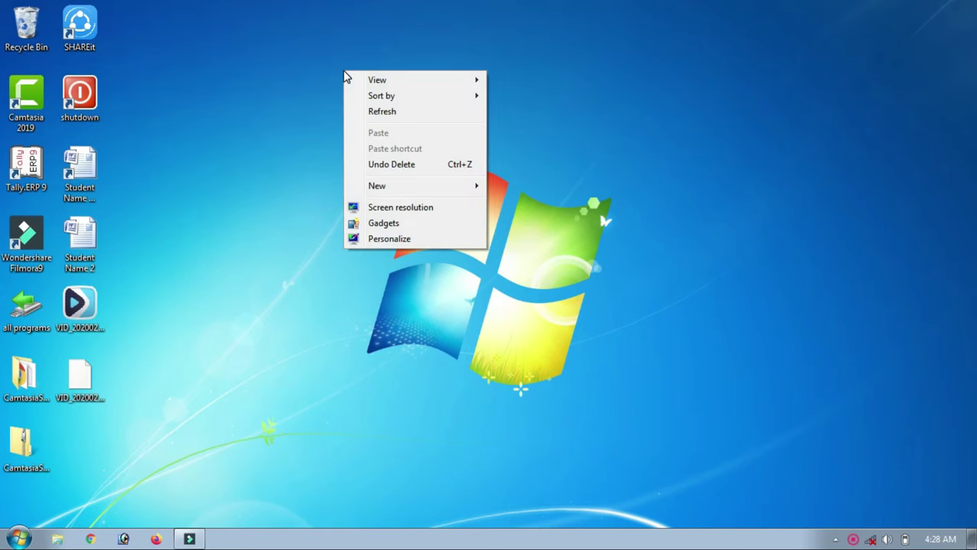
mouse_move(378, 81)
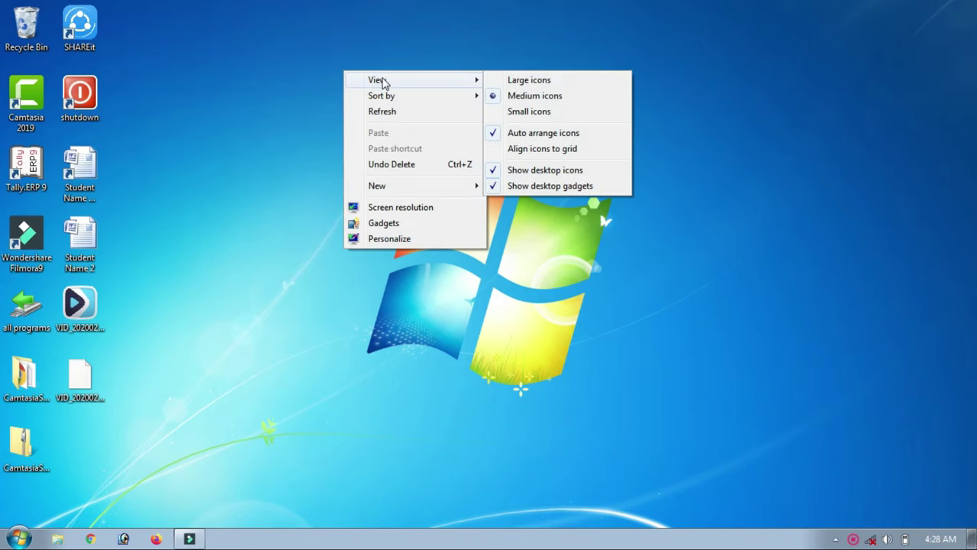
left_click(510, 114)
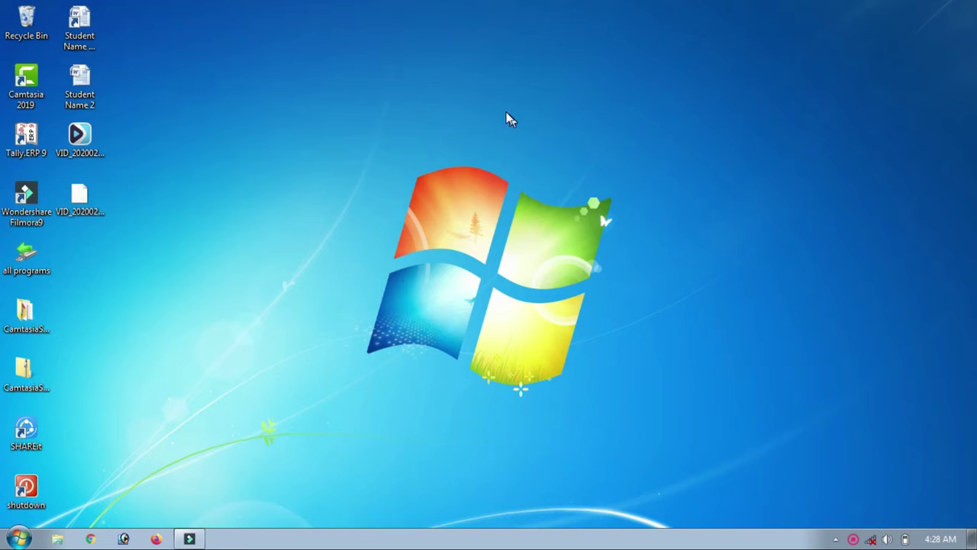
right_click(189, 127)
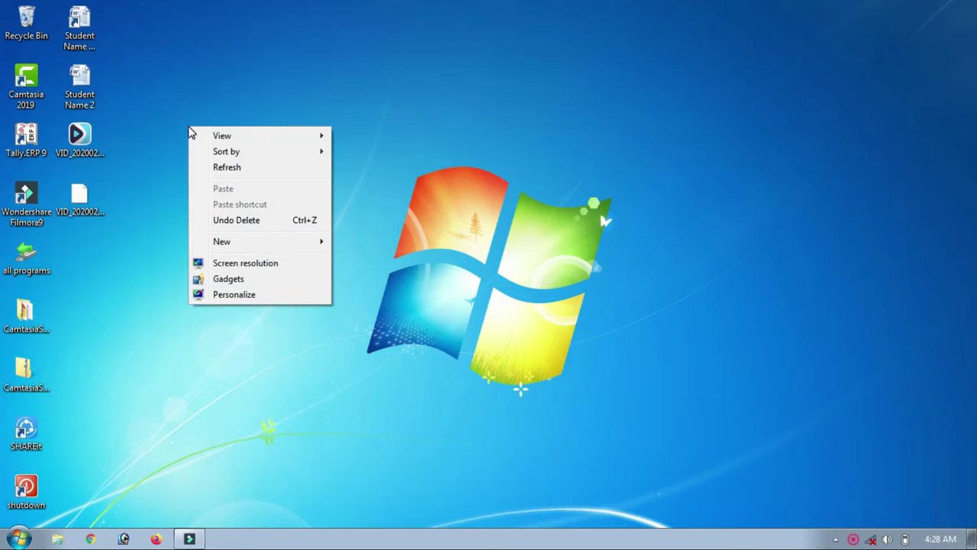
left_click(328, 359)
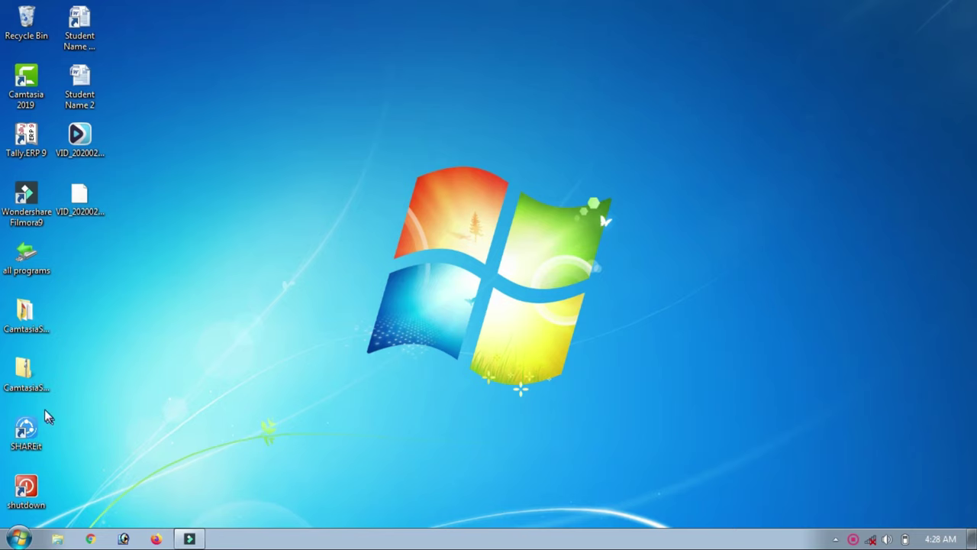
Try to move the zipped CamtasiaStudio2019.0.9 folder, the VID video and the Student Name 2 document to the desktop's right side with auto arrange on
left_click(11, 380)
left_click_drag(11, 380, 812, 179)
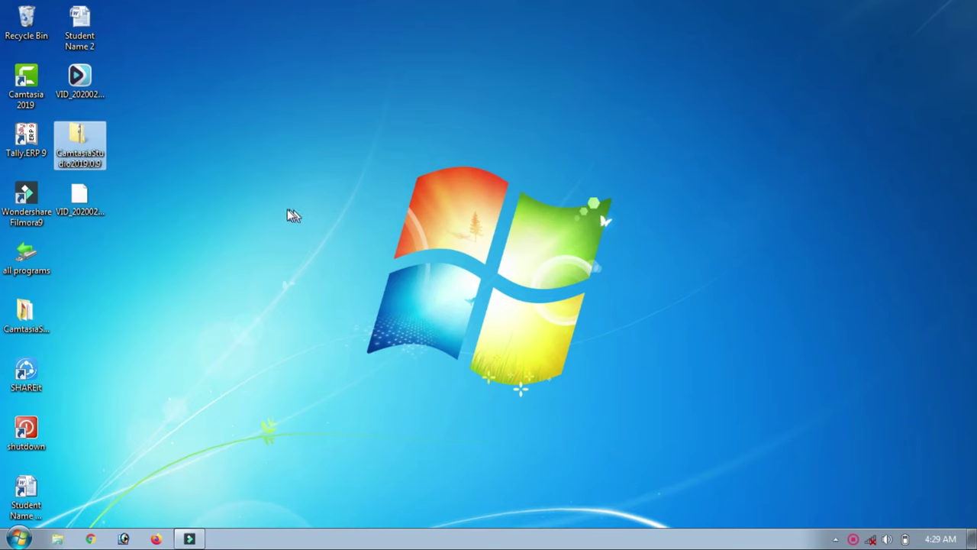
left_click_drag(79, 80, 676, 135)
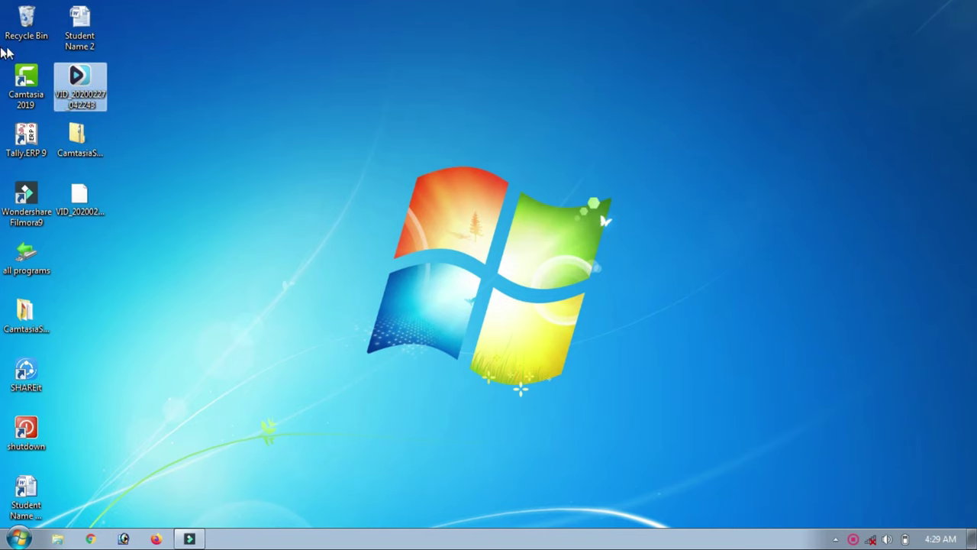
left_click(67, 38)
left_click_drag(67, 38, 588, 115)
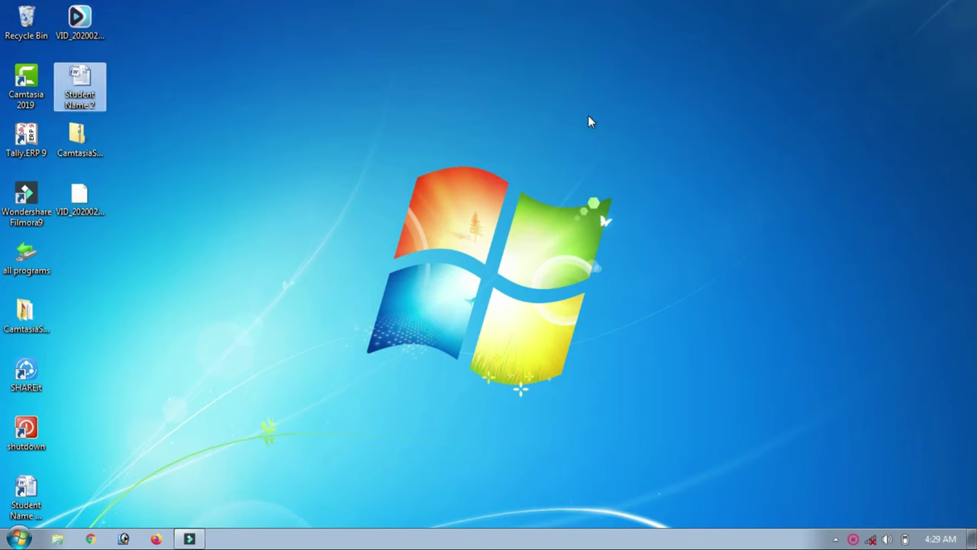
left_click(116, 237)
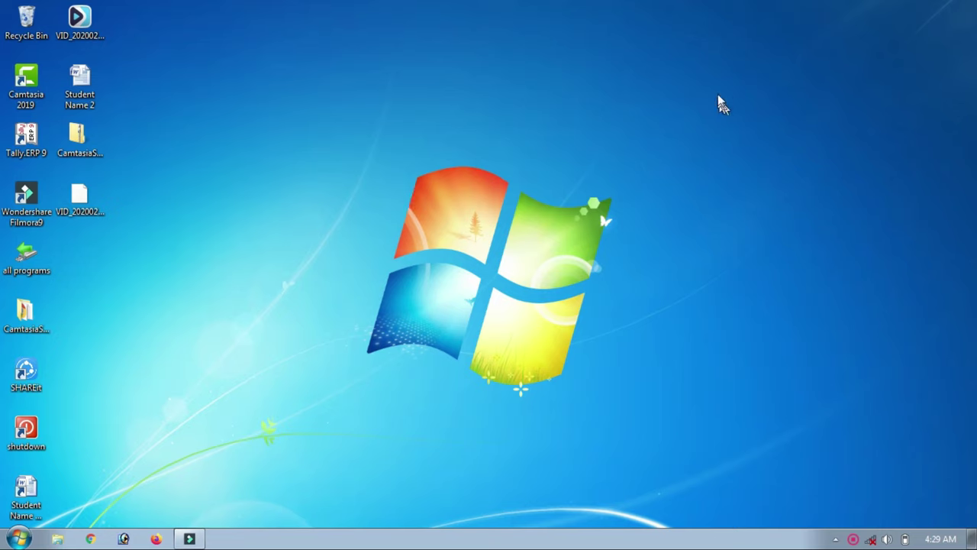
Turn off Auto arrange icons and place the Student Name 2 document and zipped CamtasiaStudio2019.0.9 folder near the desktop's upper-right corner
right_click(501, 128)
mouse_move(527, 144)
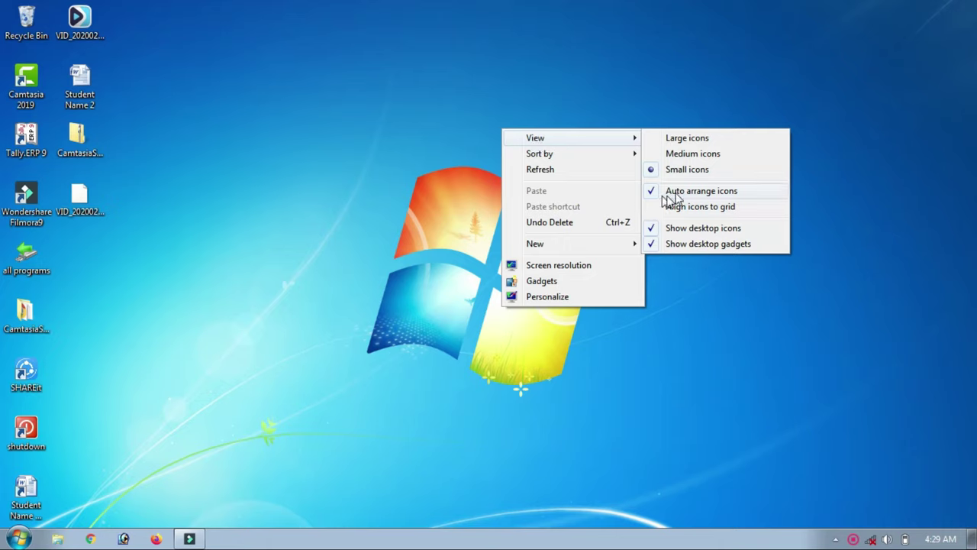
left_click(691, 192)
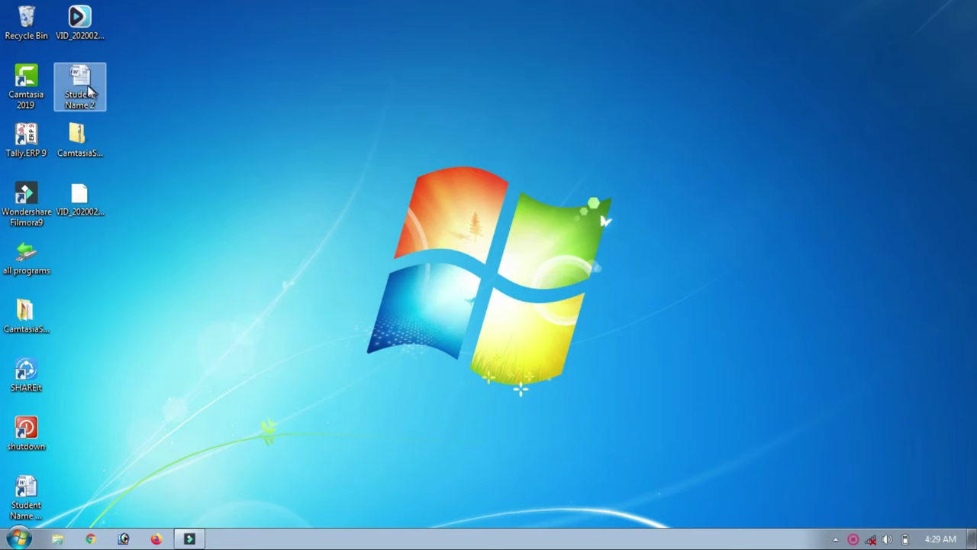
left_click_drag(88, 92, 826, 131)
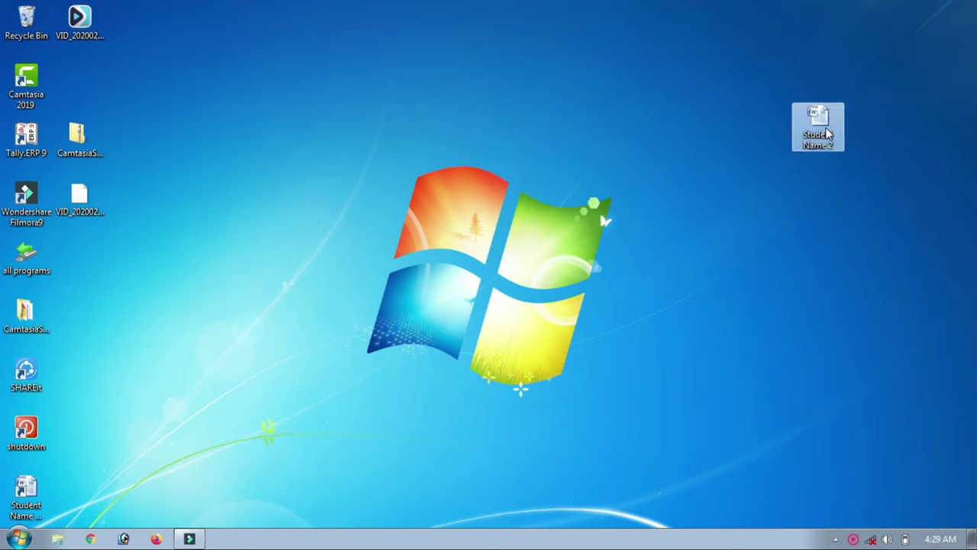
left_click_drag(80, 139, 803, 38)
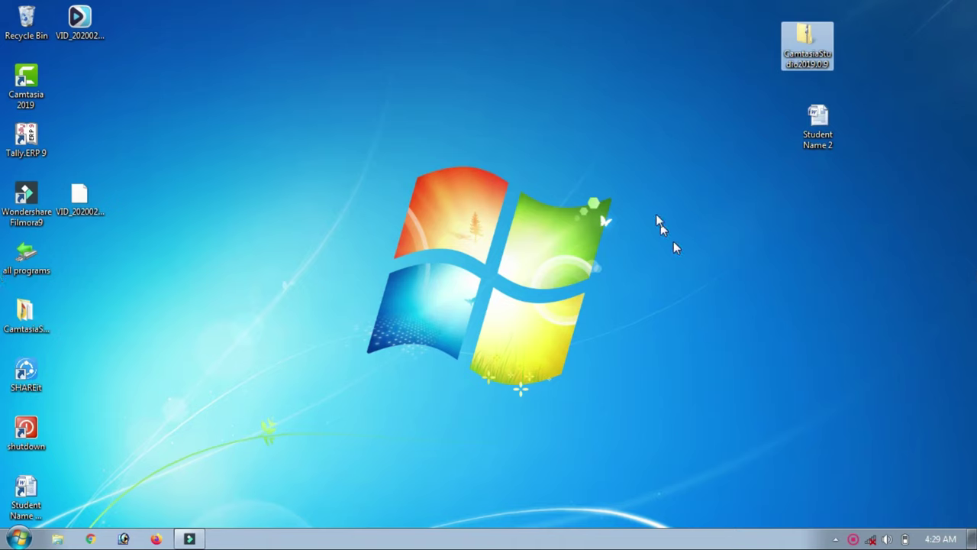
Turn Auto arrange icons back on for the desktop
right_click(618, 140)
mouse_move(655, 149)
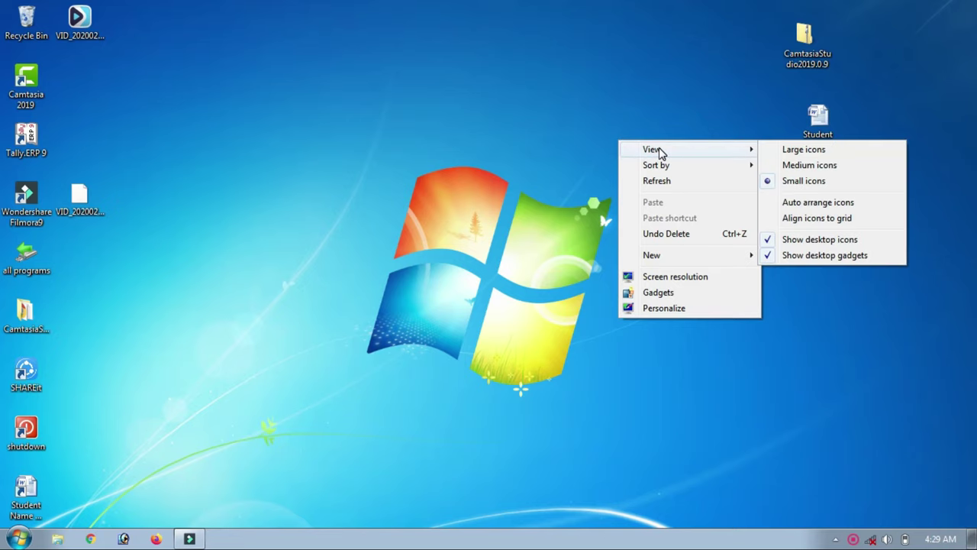
left_click(837, 206)
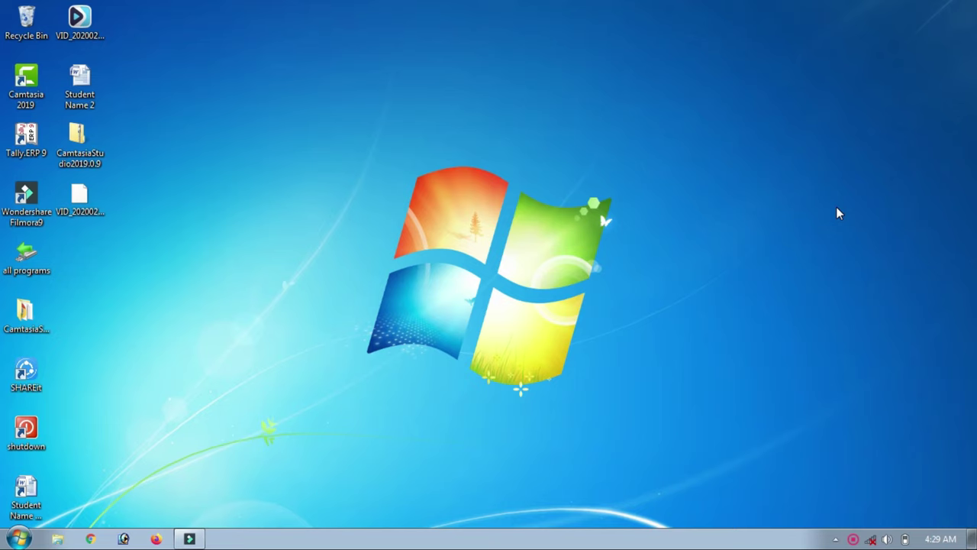
Hide all icons on the desktop
right_click(614, 98)
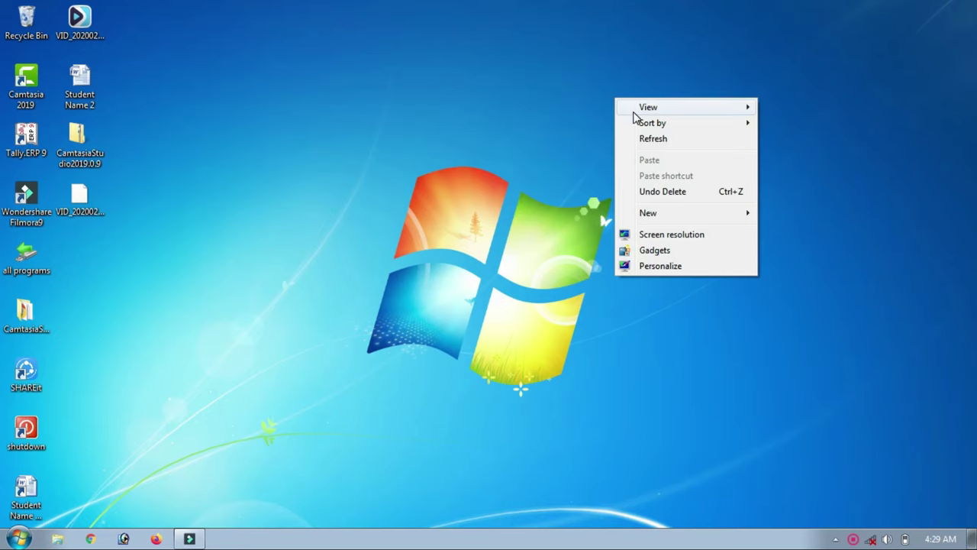
mouse_move(635, 113)
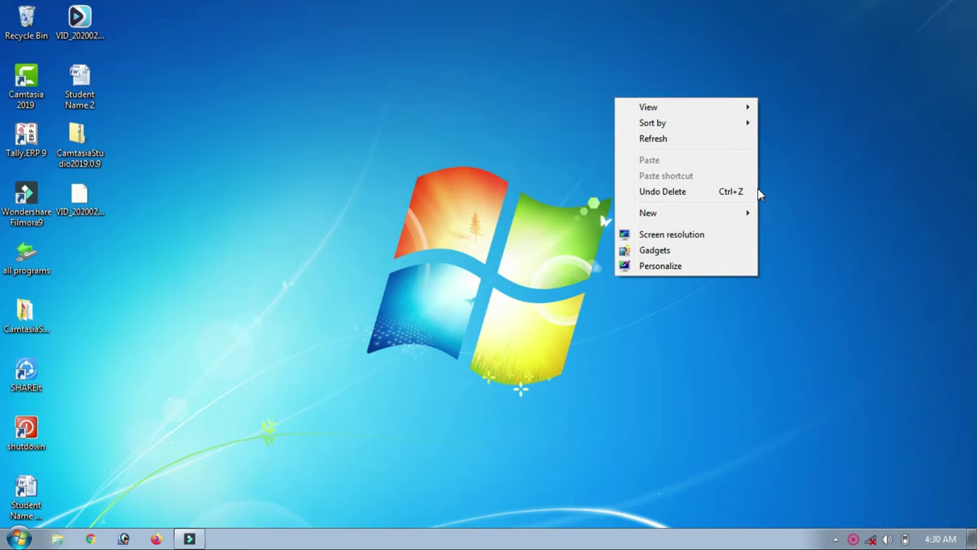
mouse_move(691, 111)
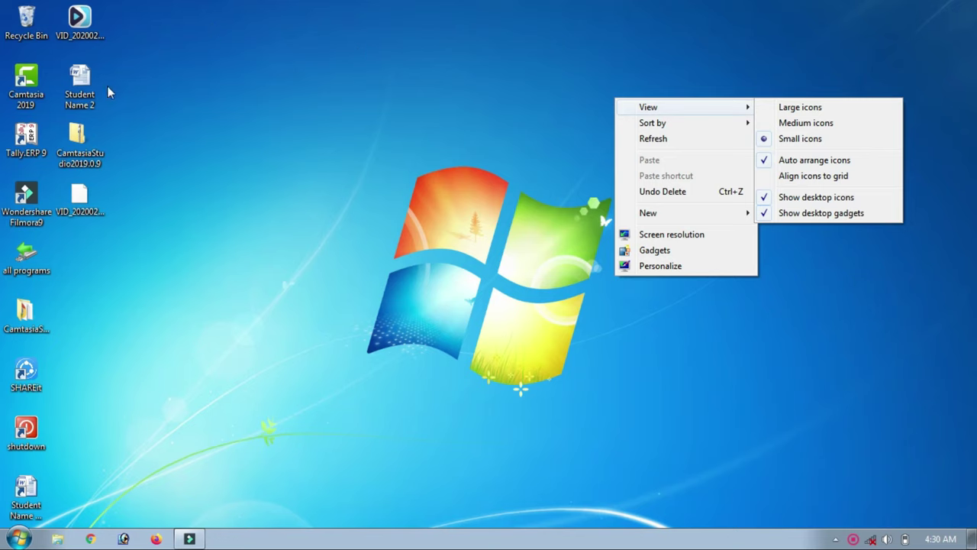
left_click(825, 200)
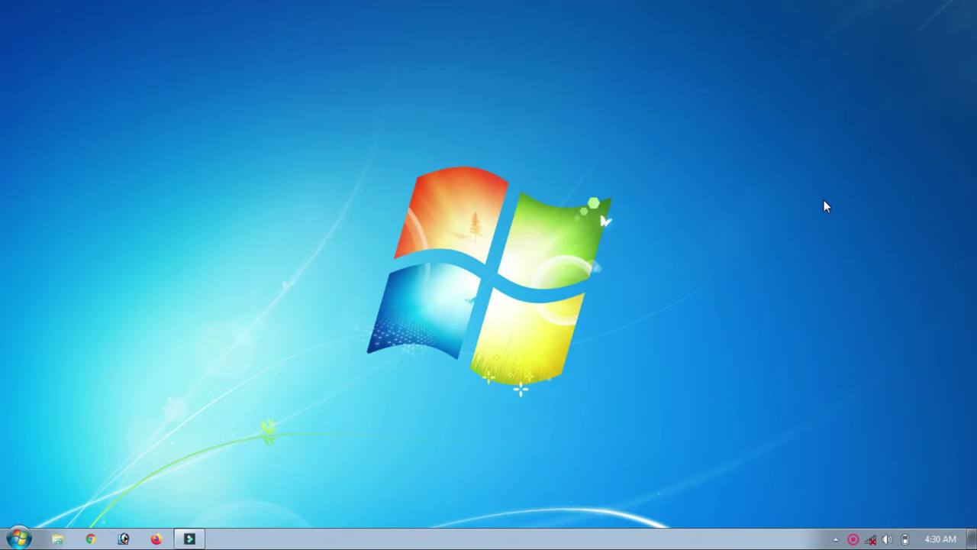
Show the hidden desktop icons again
right_click(246, 195)
left_click(269, 235)
right_click(170, 173)
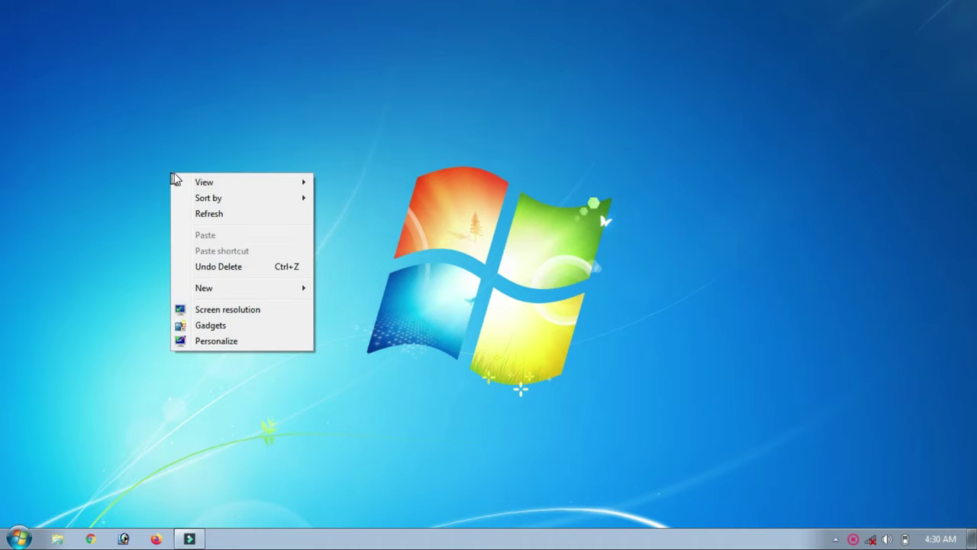
mouse_move(203, 183)
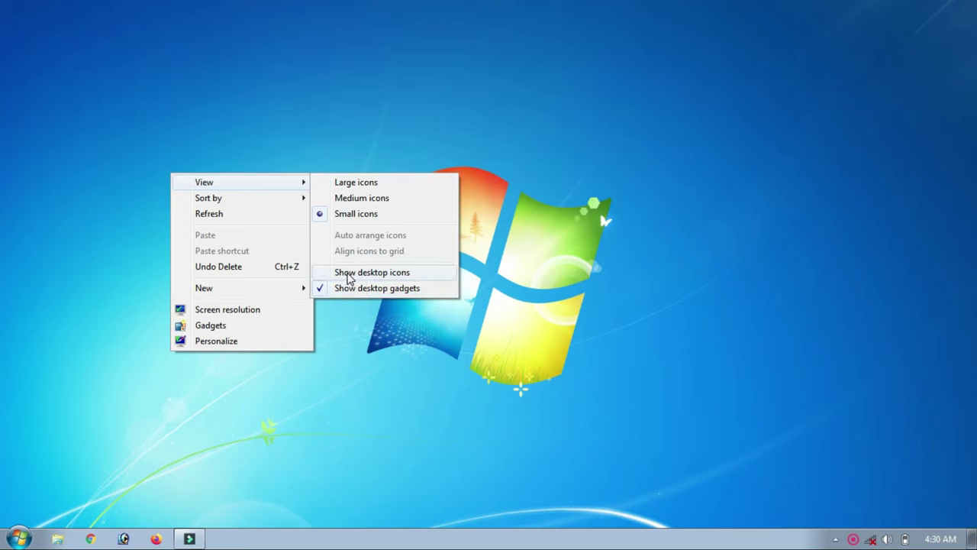
left_click(348, 275)
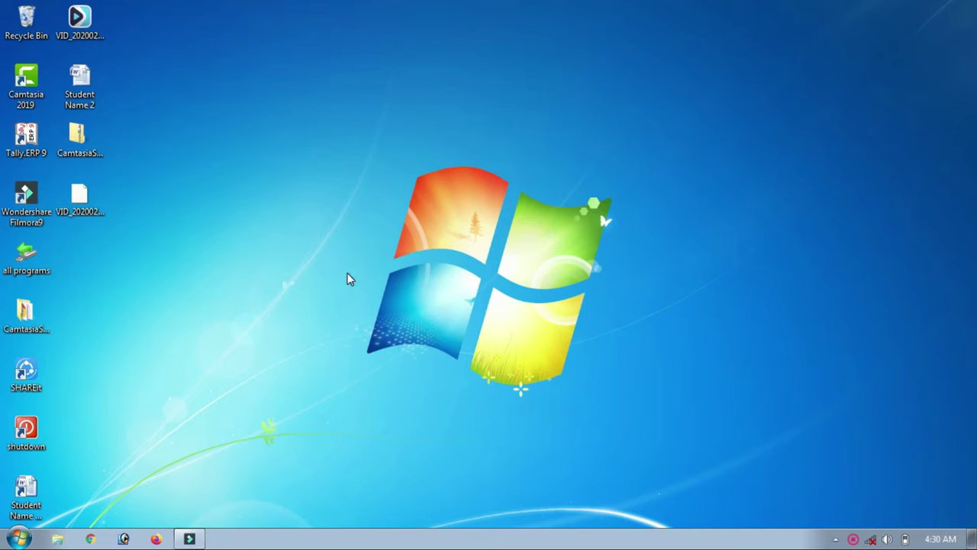
Refresh the desktop
right_click(348, 273)
mouse_move(365, 284)
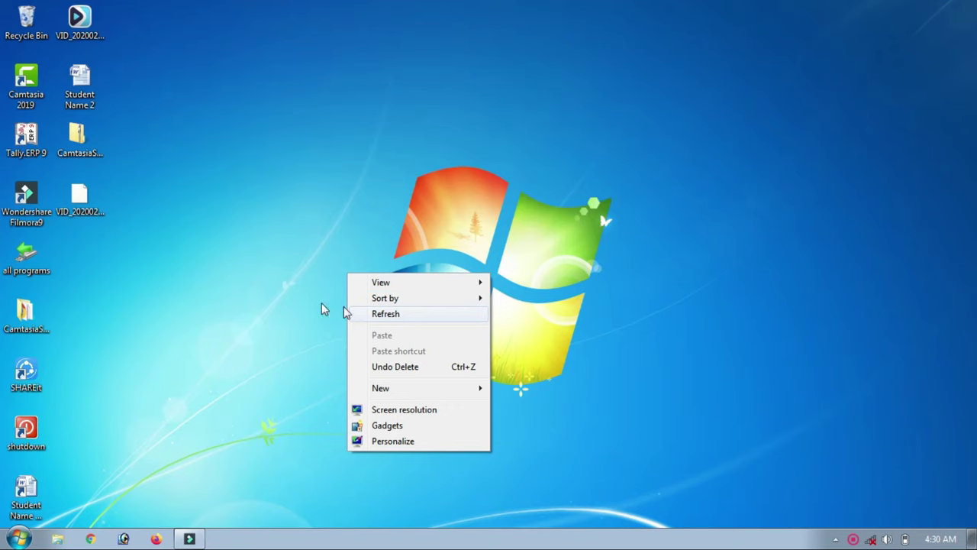
left_click(424, 315)
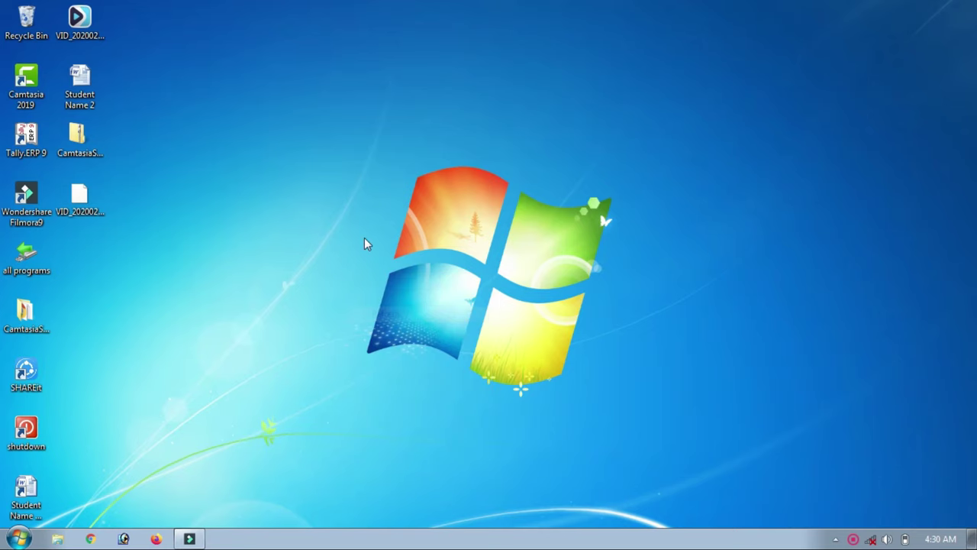
Open the context menu of the empty desktop
right_click(319, 187)
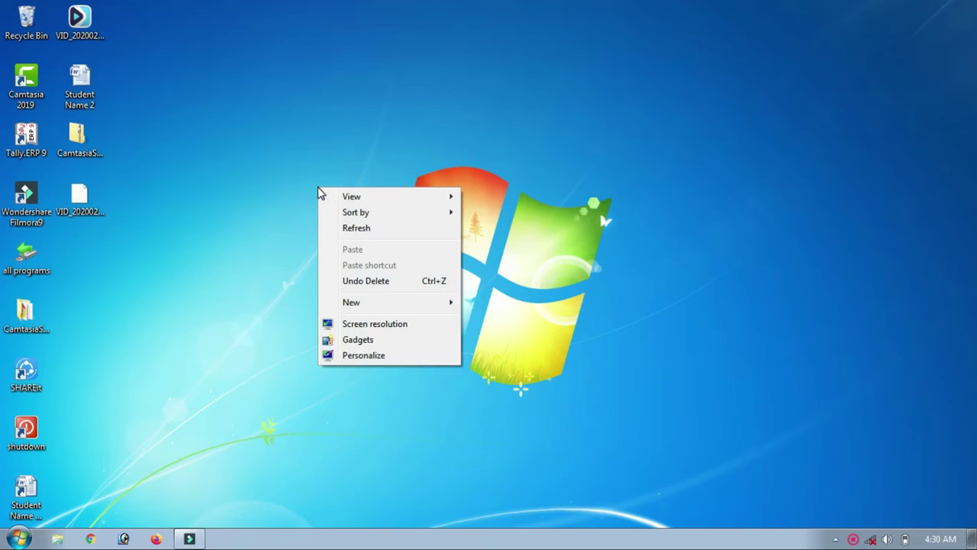